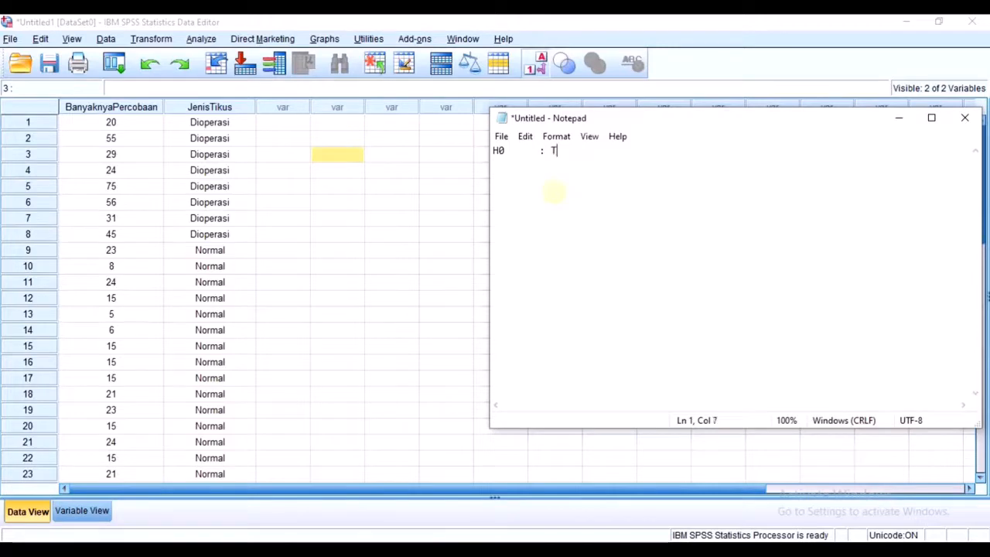
Complete the H0 line in Notepad as "Tidak terdapat perbedaan antara tikus normal dan yang sudah dioperasi dalam hal membedakan cahaya".
type("ak")
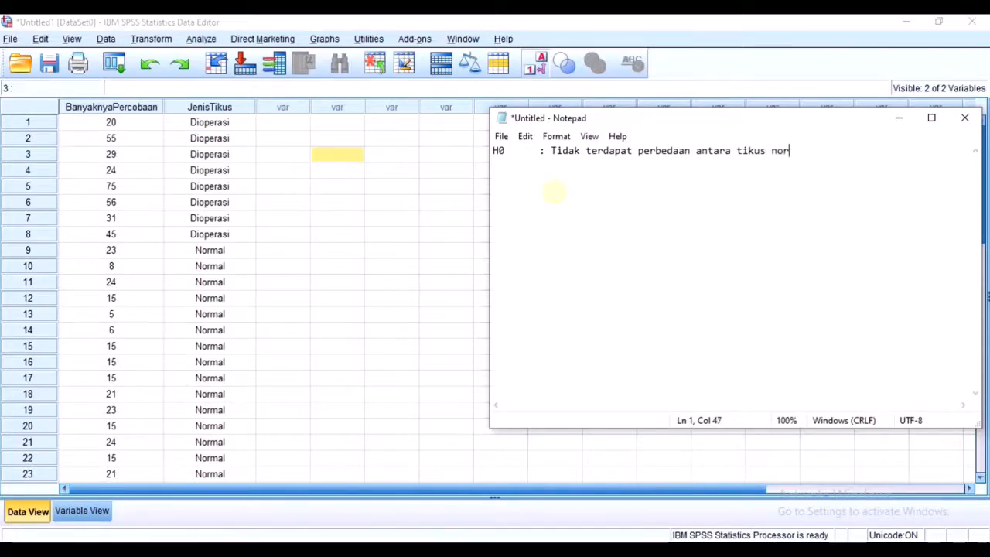
type("yang sudah")
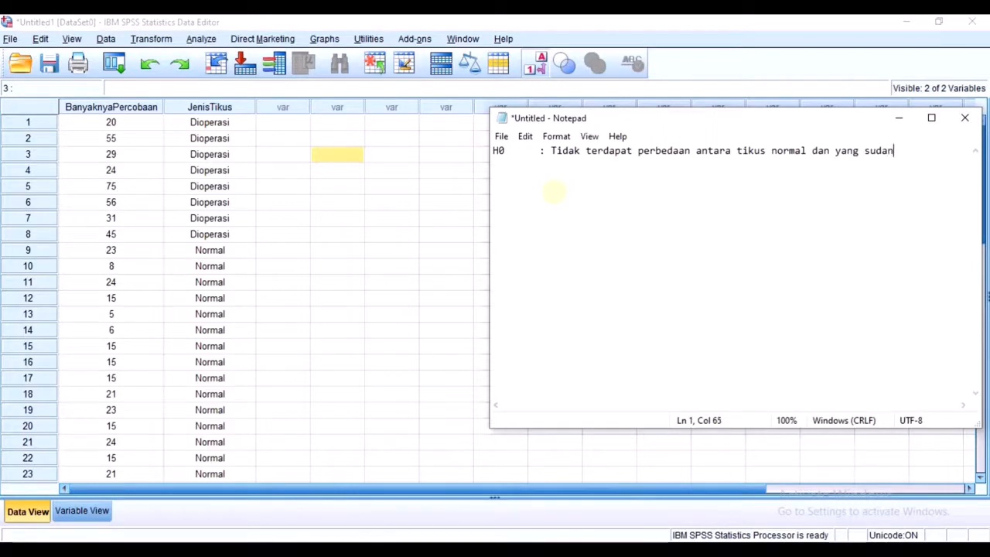
type(" dioperasi da")
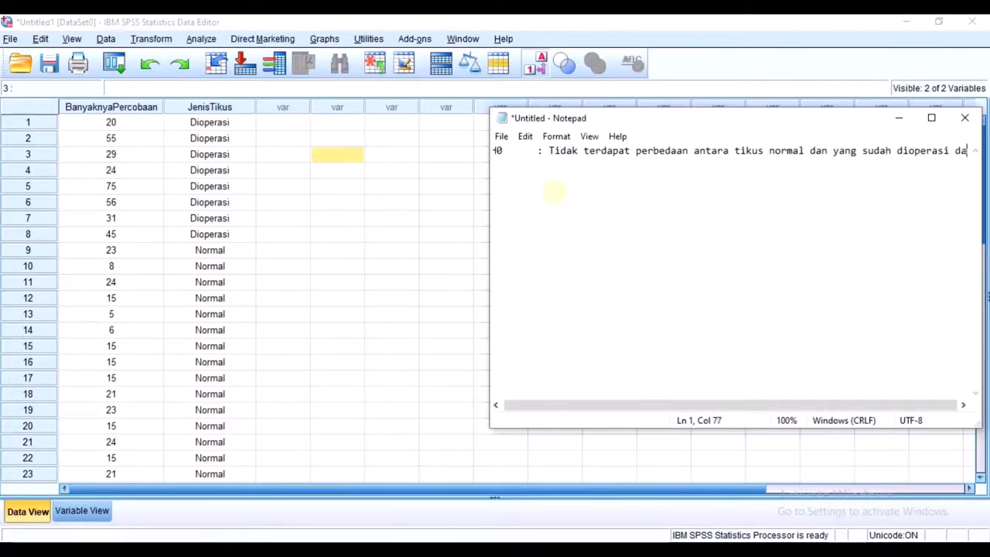
type("lam ")
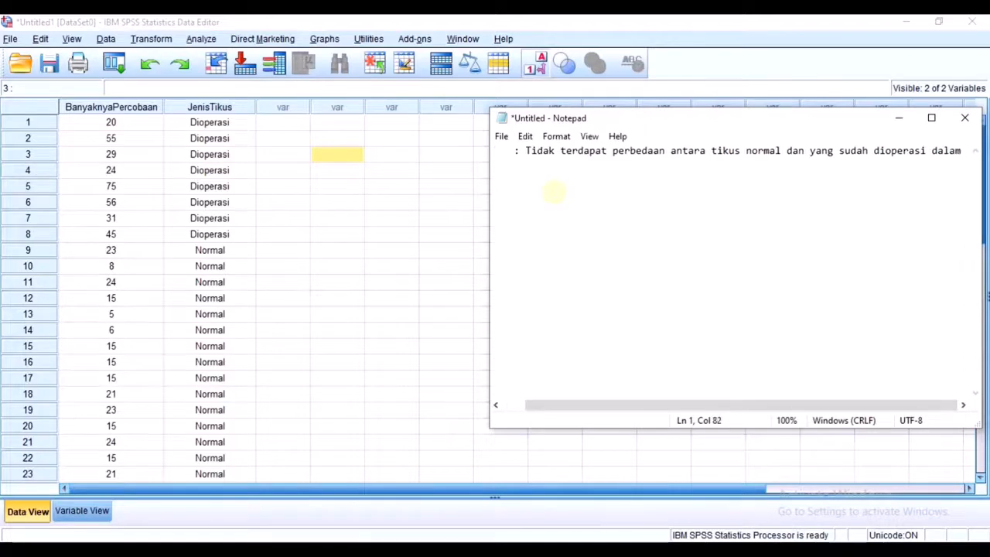
type("hal m")
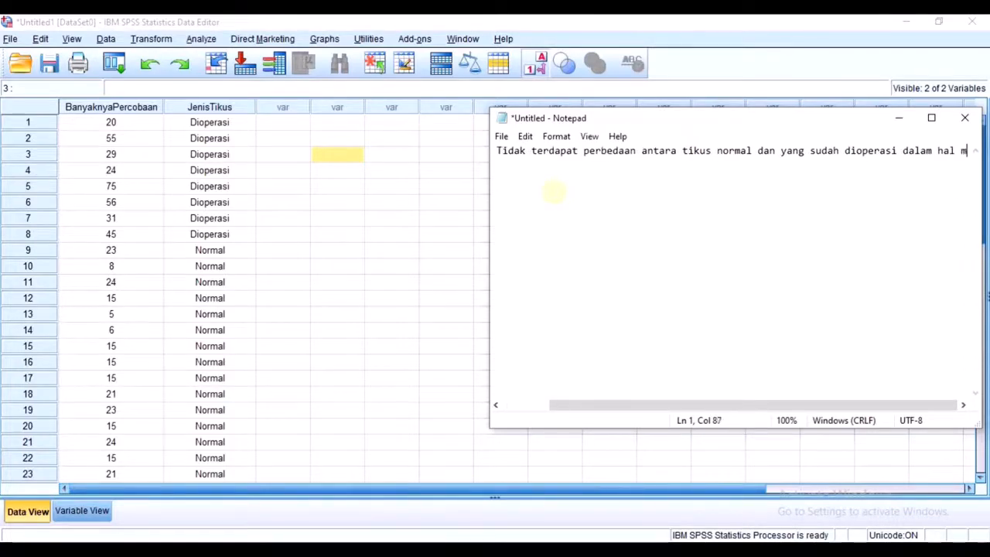
type("embedakan c")
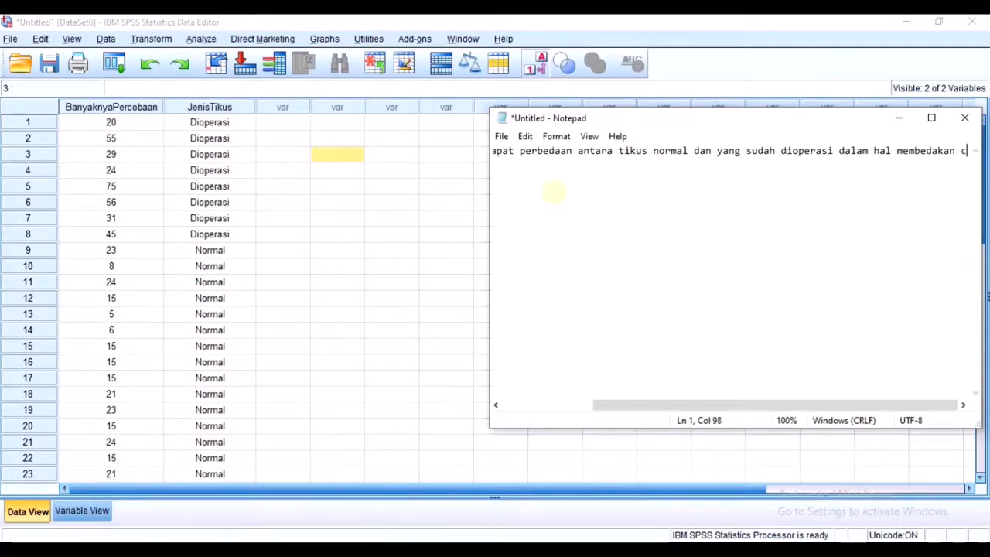
type("ahaya")
key("Return")
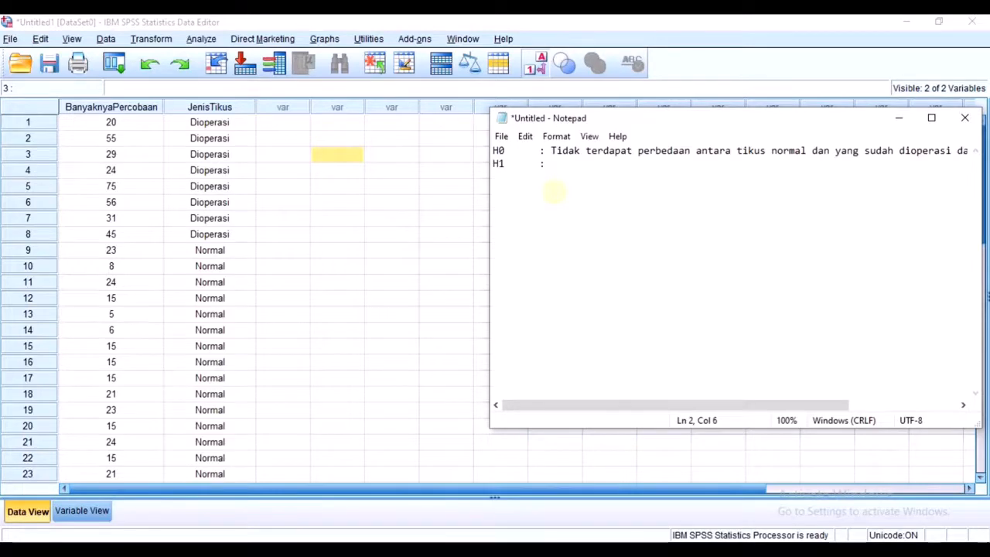
Add the H1 line: "Terdapat perbedaan antara tikus normal dan yang sudah dioperasi dalam hal membedakan cahaya".
type("H1\t: Terdapat perbedaan a")
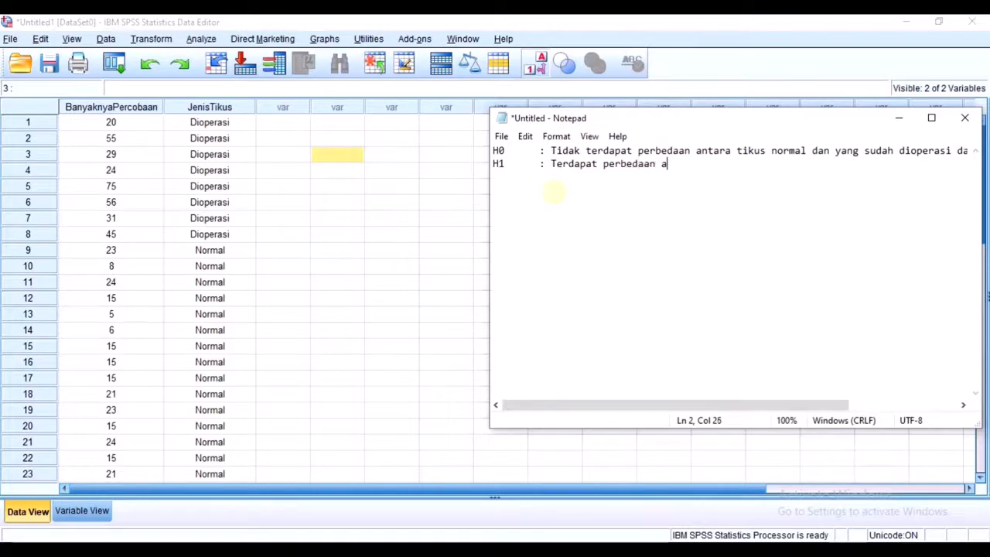
type("ntara tikus normal")
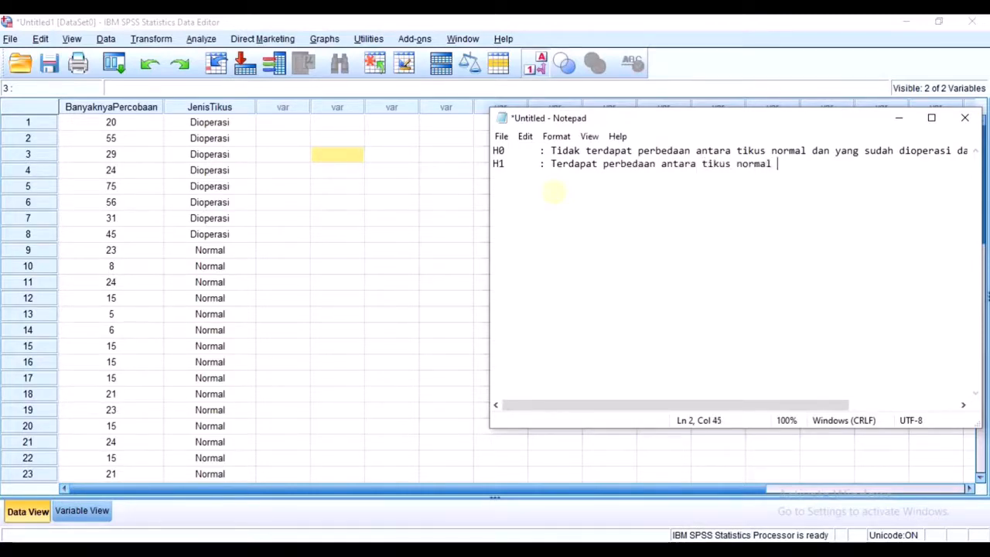
type(" dan yang sudah dioperasi dalam")
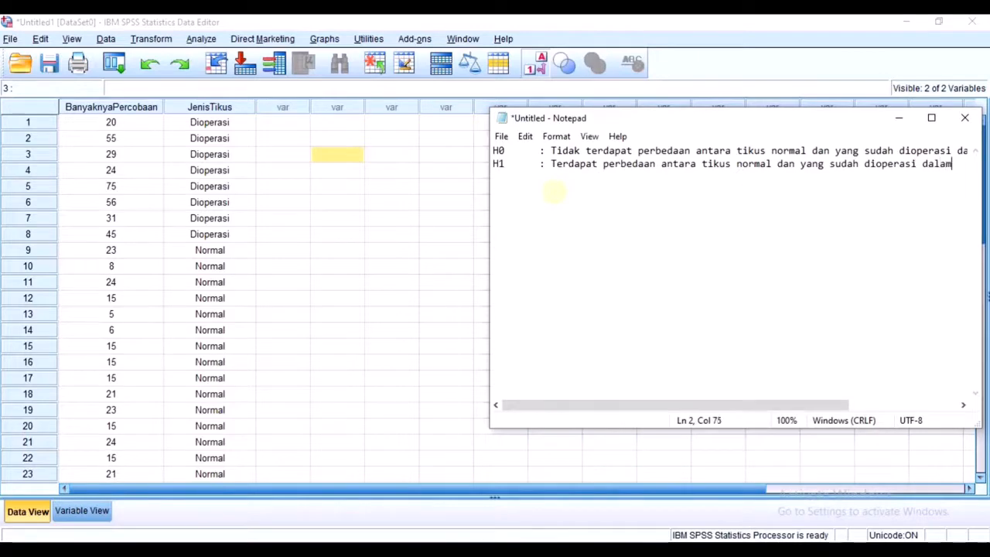
type("al membedakan")
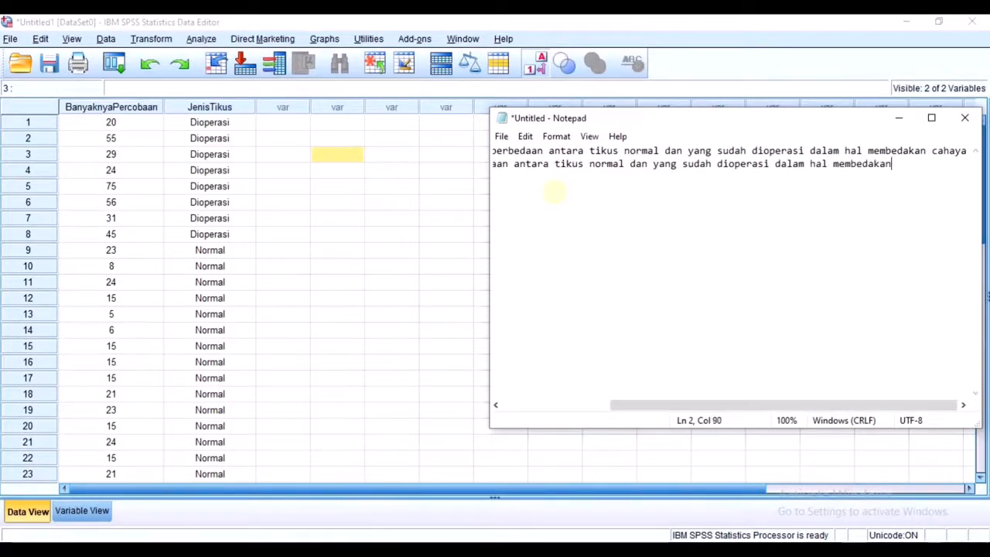
type(" cahaya")
left_click(633, 407)
left_click_drag(633, 412, 507, 412)
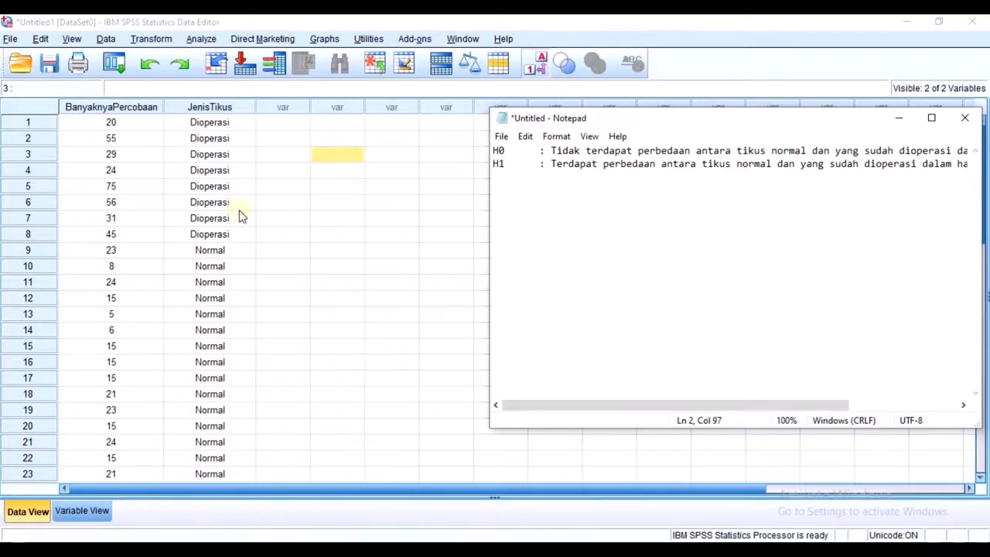
Switch to SPSS and examine the variable definitions and the value labels of JenisTikus, then return to the data.
left_click(82, 511)
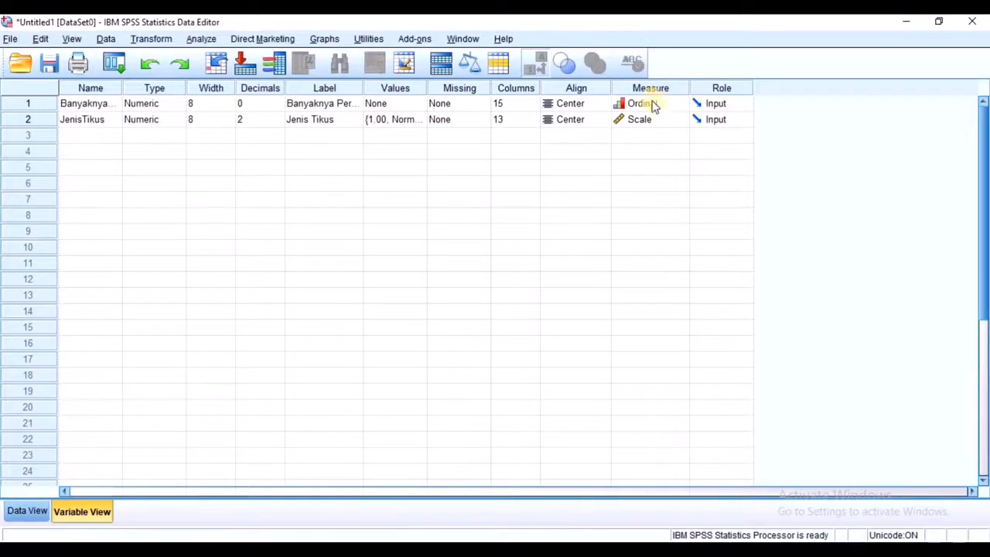
left_click(398, 122)
left_click(420, 123)
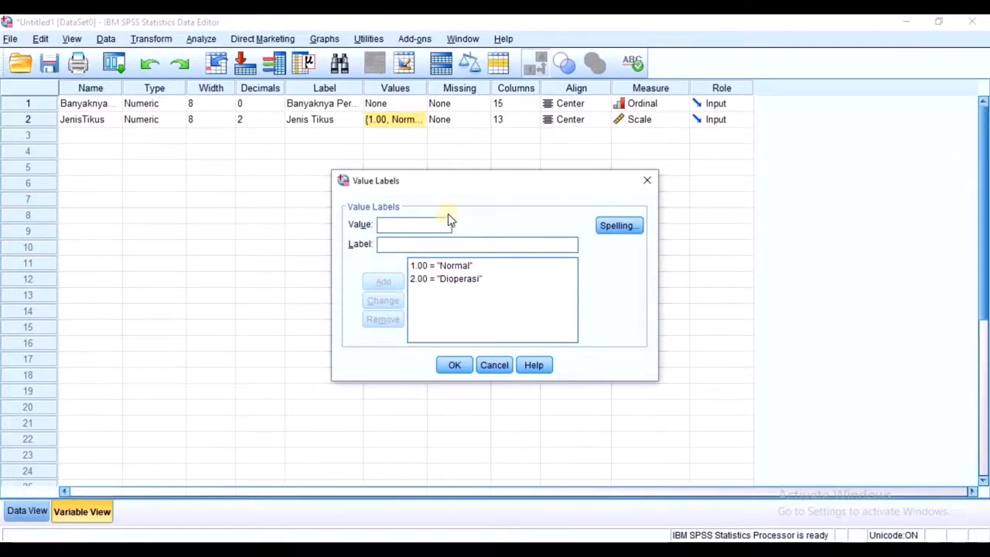
left_click(454, 365)
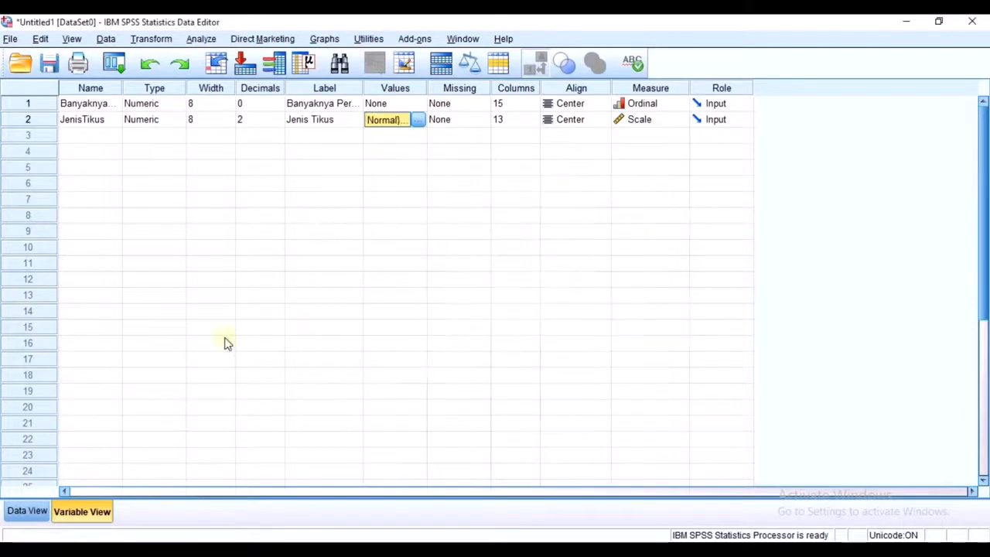
left_click(28, 506)
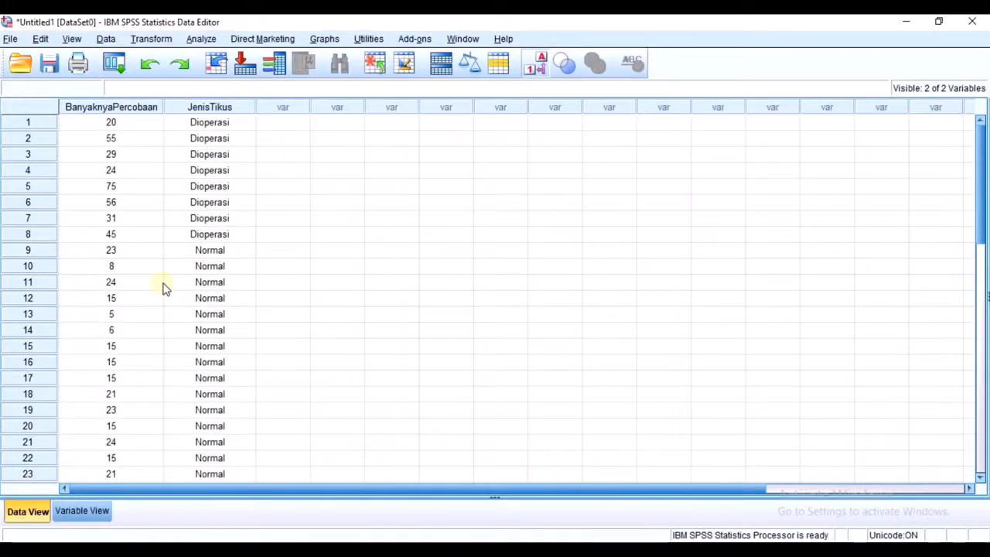
Start the legacy nonparametric test for two independent samples with Banyaknya Percobaan as the test variable.
left_click(203, 39)
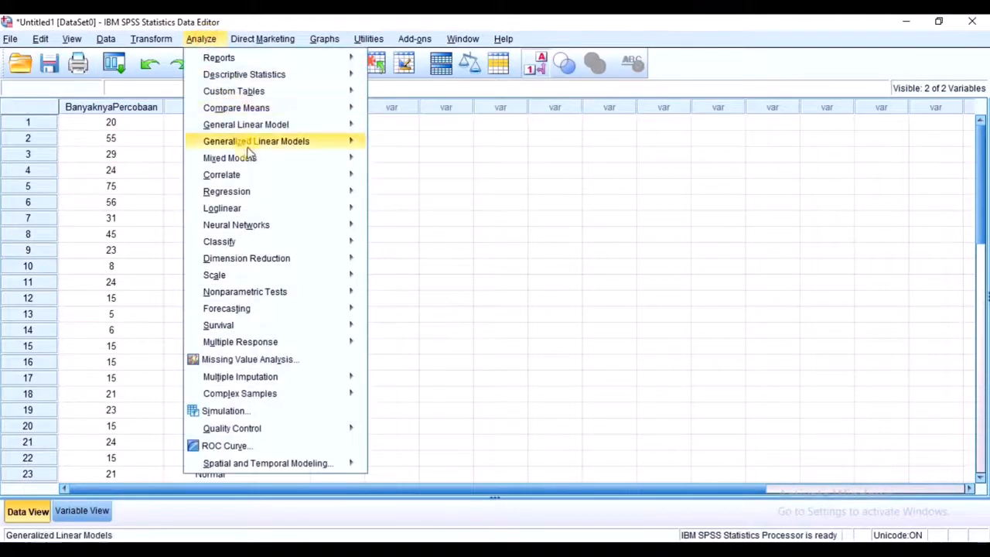
mouse_move(264, 298)
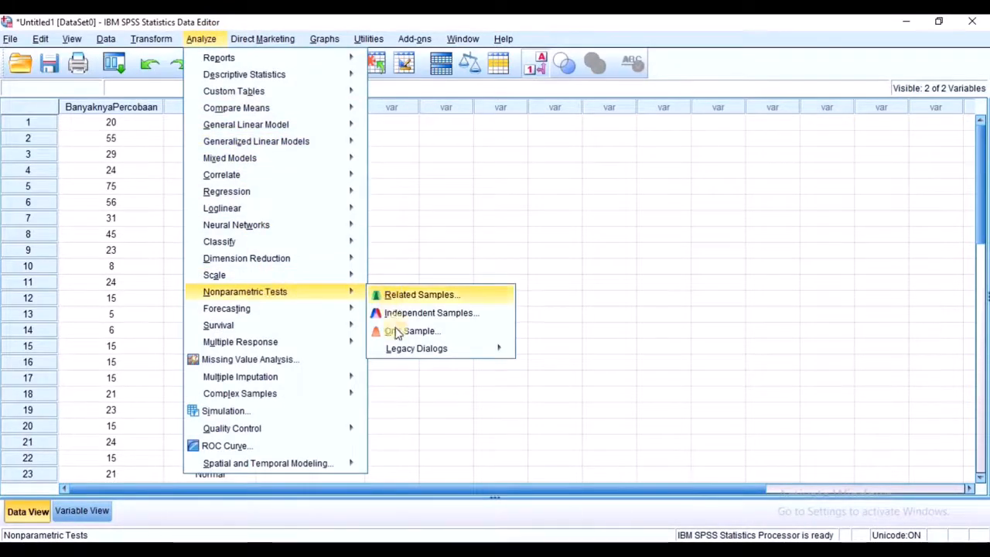
mouse_move(466, 358)
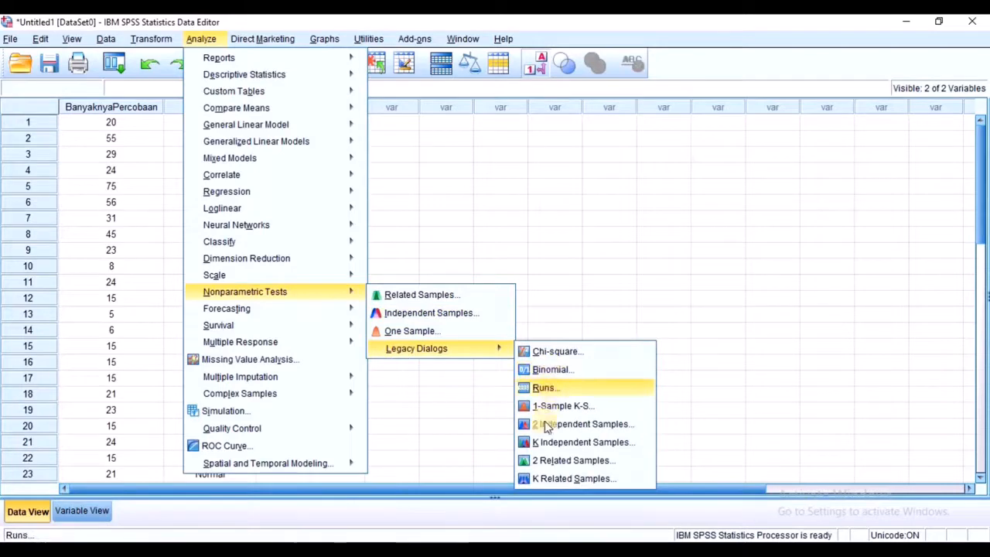
left_click(547, 428)
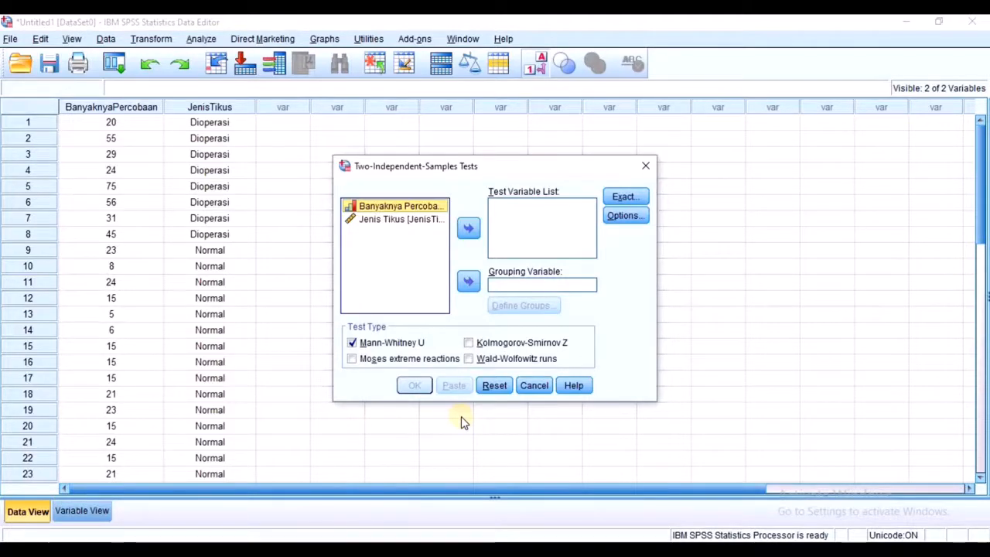
left_click(532, 223)
left_click(428, 208)
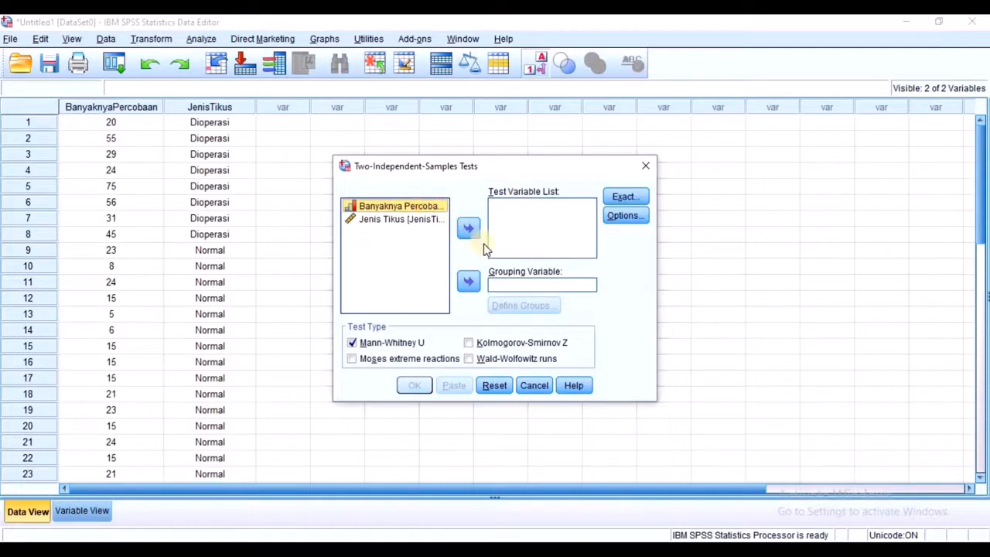
left_click(470, 231)
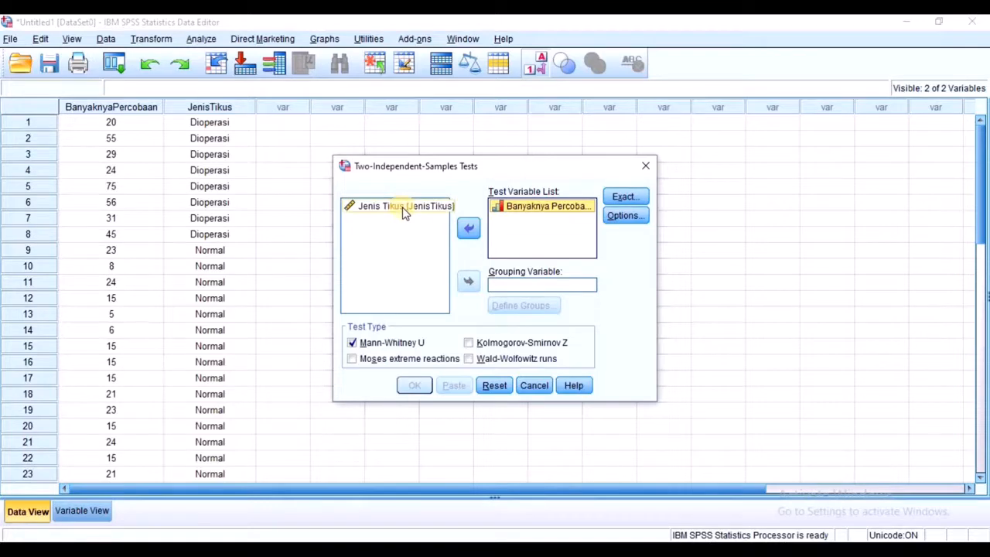
Set Jenis Tikus as the grouping variable, defining group 1 as 1 and group 2 as 2.
left_click(402, 211)
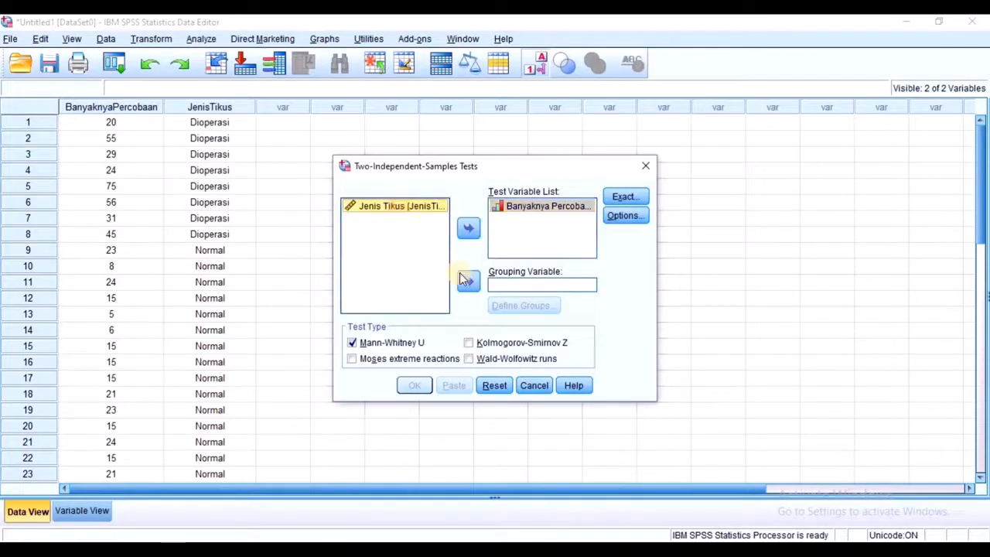
left_click(464, 280)
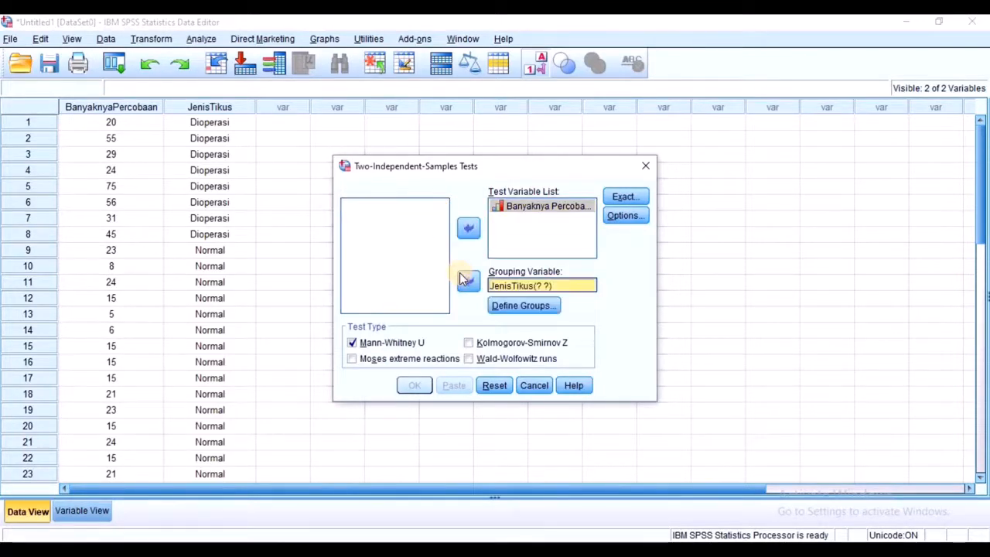
left_click(510, 308)
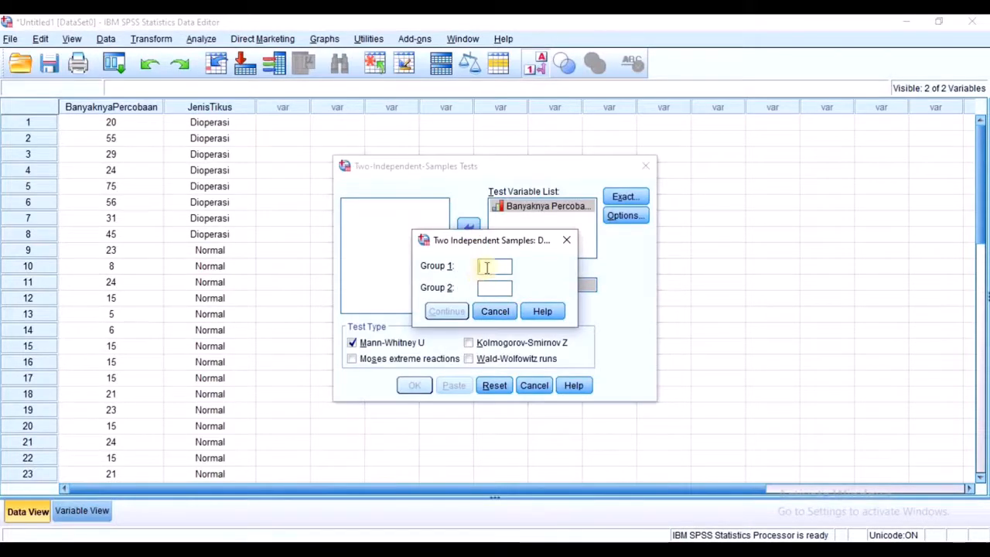
type("1")
left_click(486, 287)
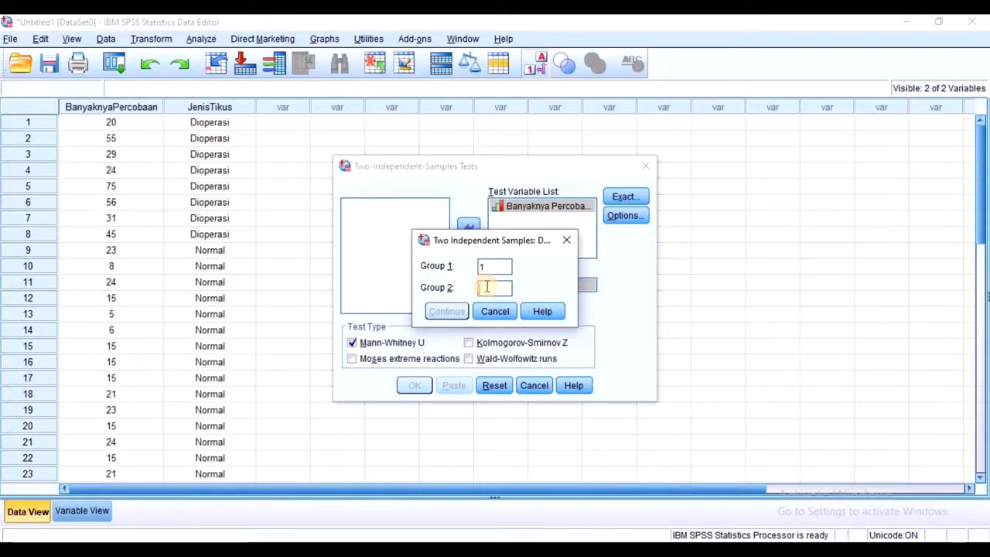
type("2")
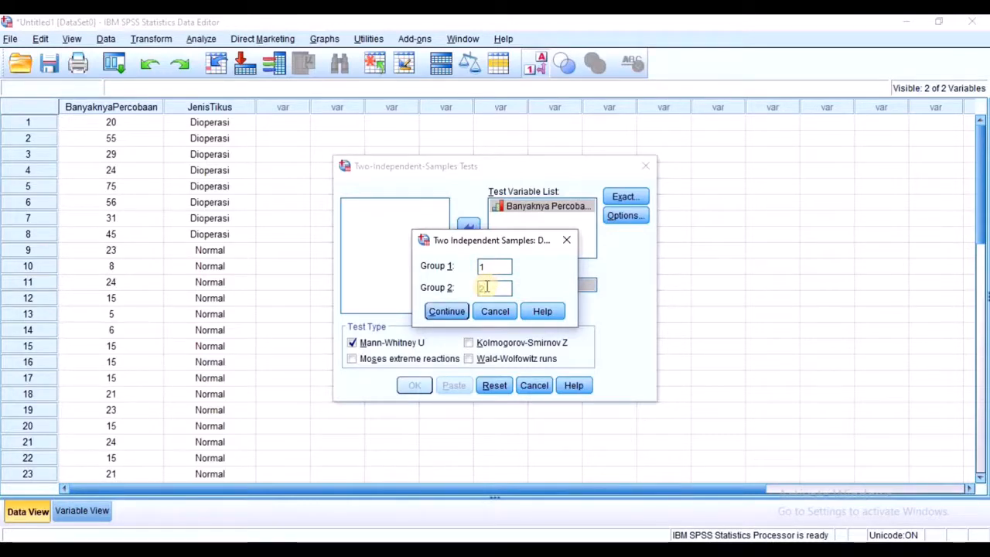
left_click(448, 312)
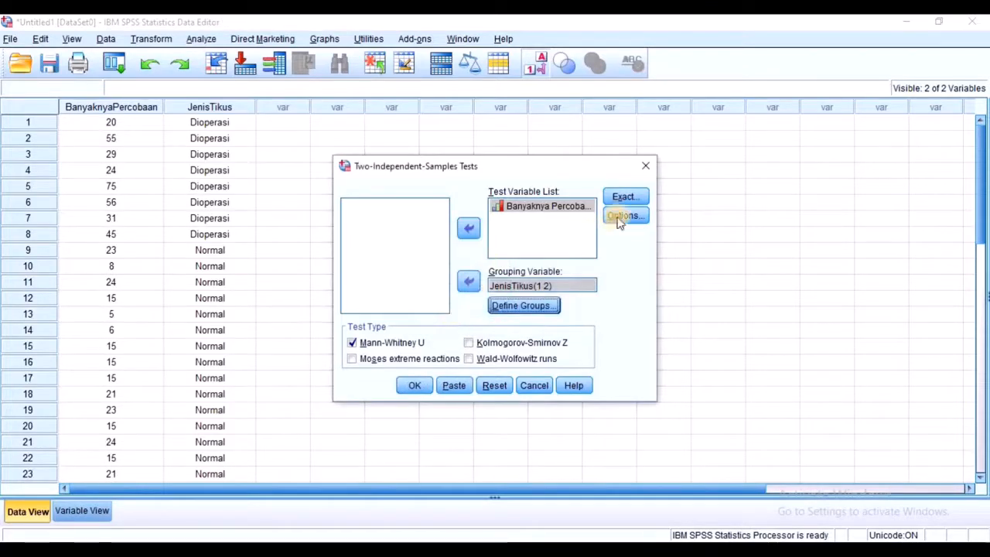
Review the exact test settings and the statistics and missing-value options, accepting both as they are.
left_click(627, 203)
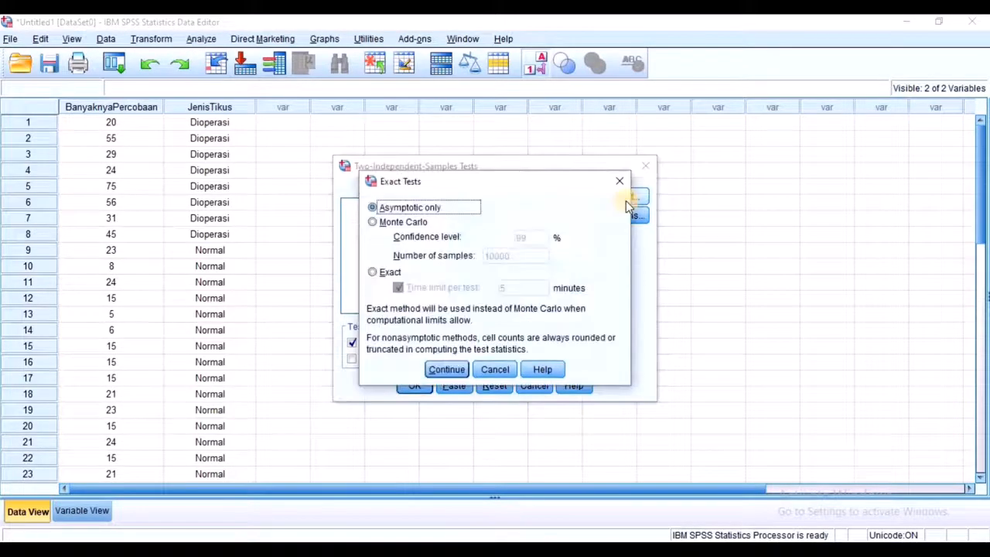
left_click(449, 370)
left_click(626, 220)
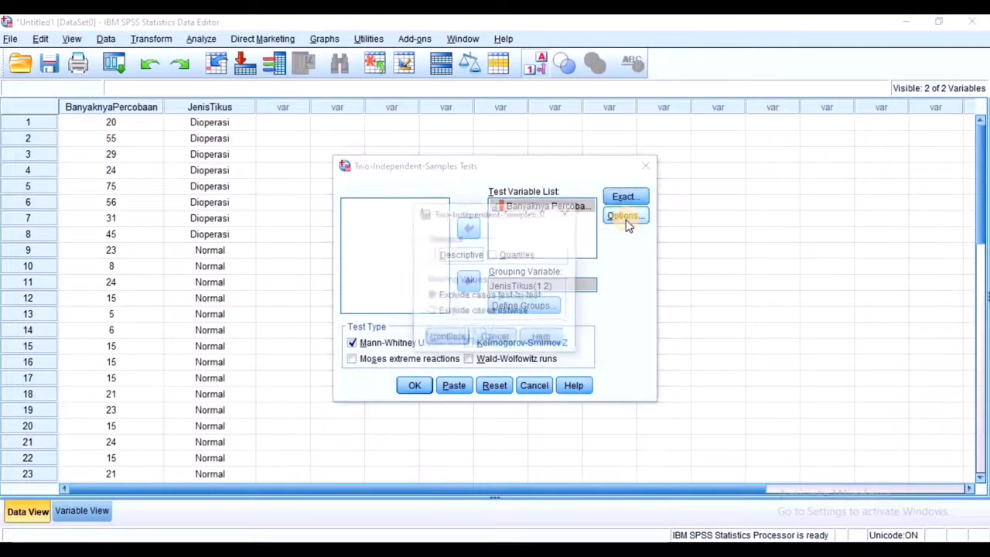
left_click(450, 338)
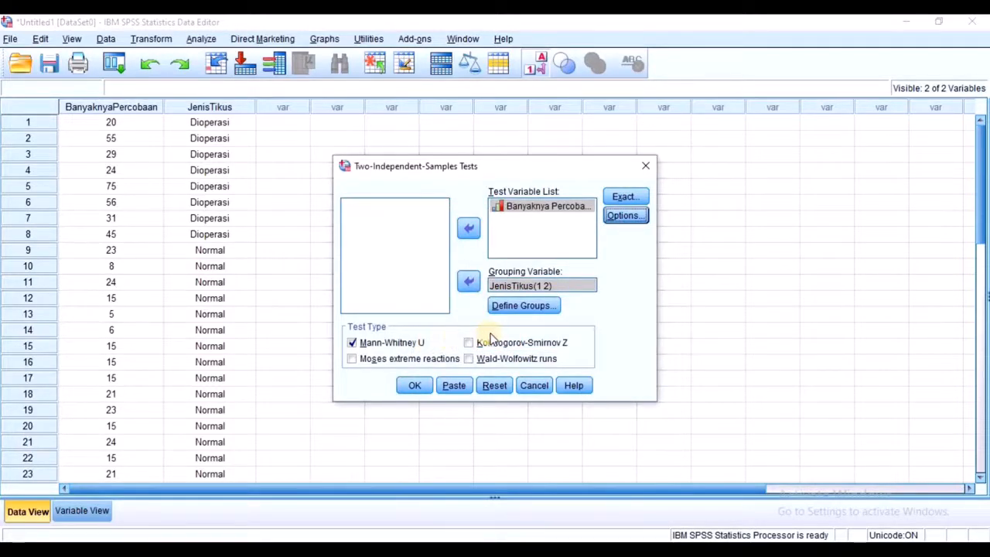
Select Wald-Wolfowitz runs instead of Mann-Whitney U as the test type, run the test and examine its output tables.
left_click(470, 360)
left_click(354, 344)
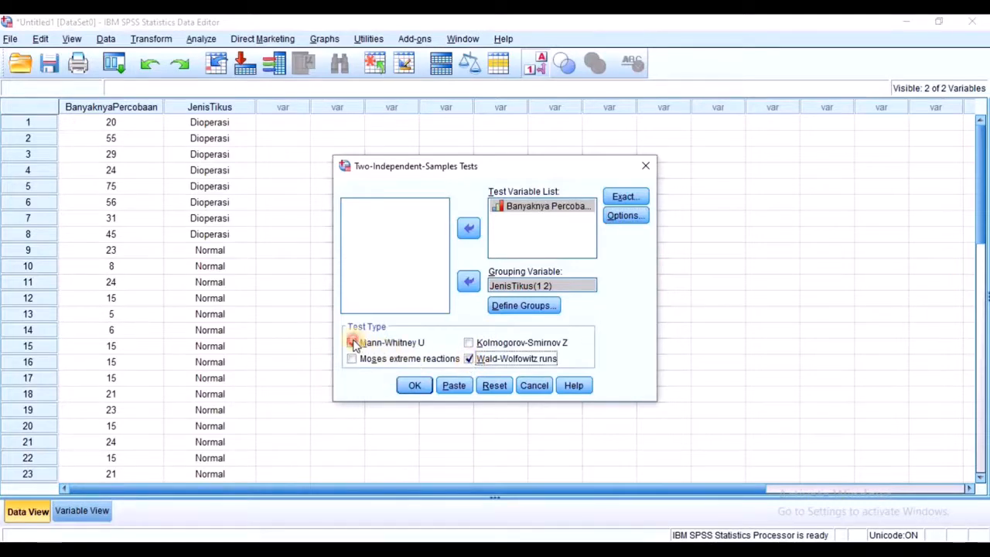
left_click(415, 386)
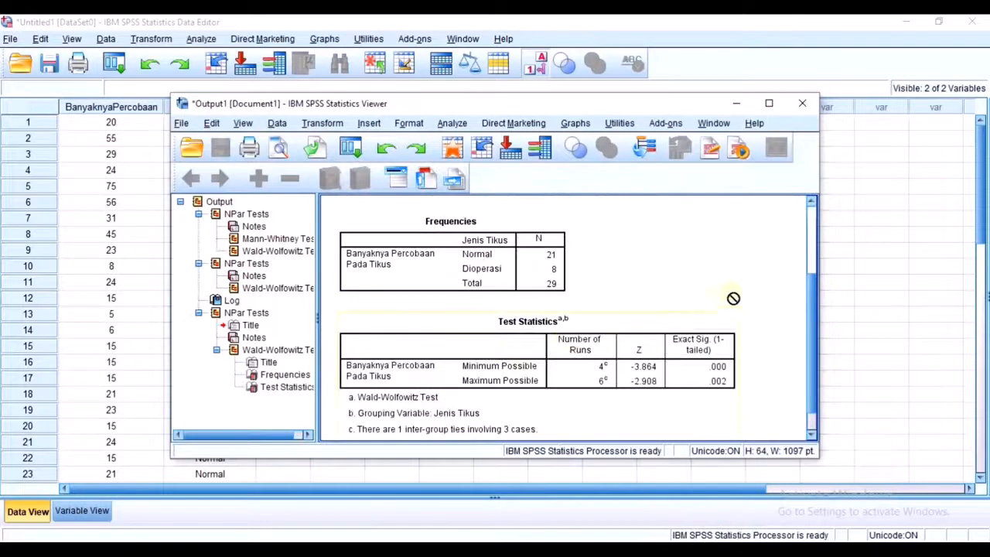
scroll(814, 252, "up", 3)
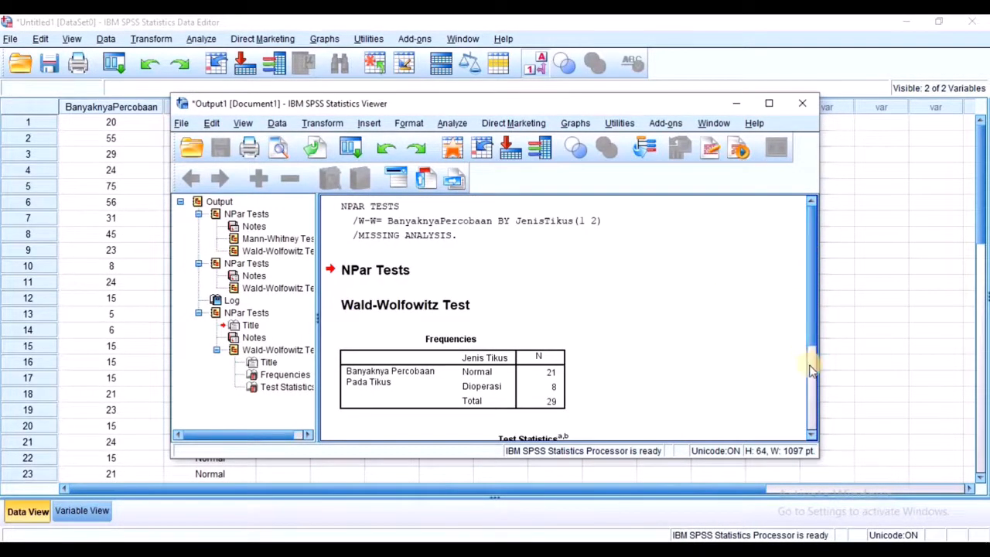
scroll(812, 361, "down", 3)
mouse_move(816, 352)
left_mouse_down()
mouse_move(813, 309)
mouse_move(815, 333)
left_mouse_up()
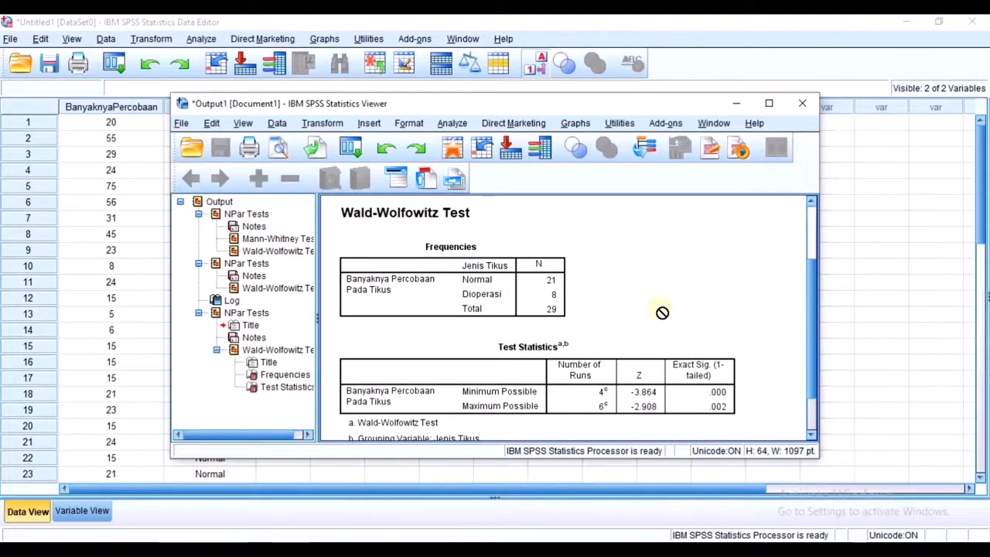
Bring up the Notepad hypotheses and reposition the Notepad and output viewer windows so the hypotheses and the Test Statistics table show together.
key("alt+Tab")
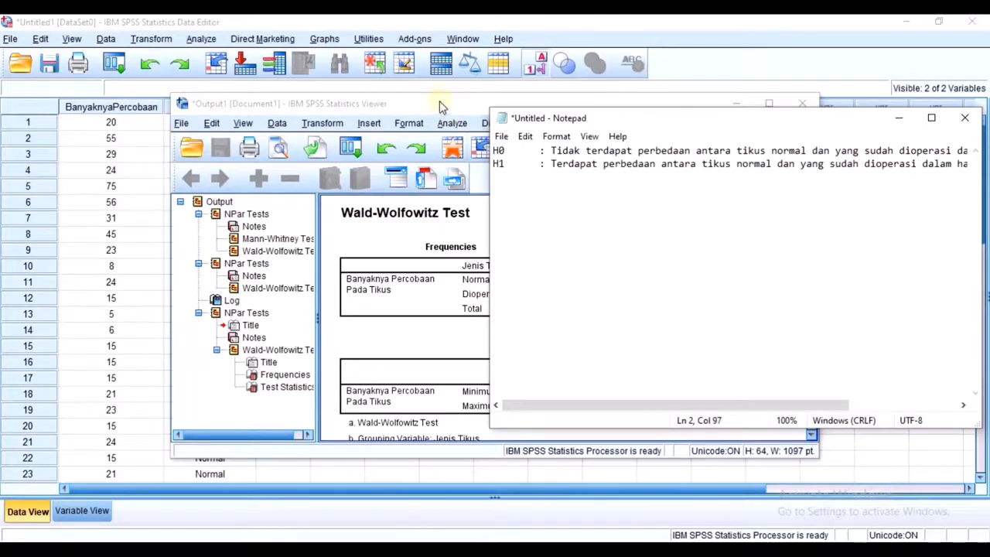
left_click_drag(442, 103, 311, 187)
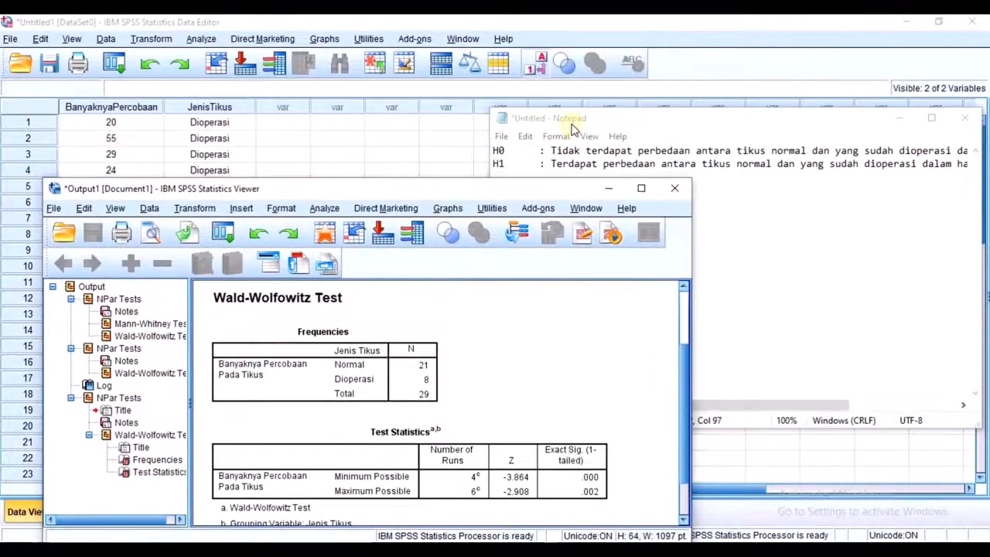
left_click_drag(576, 116, 320, 79)
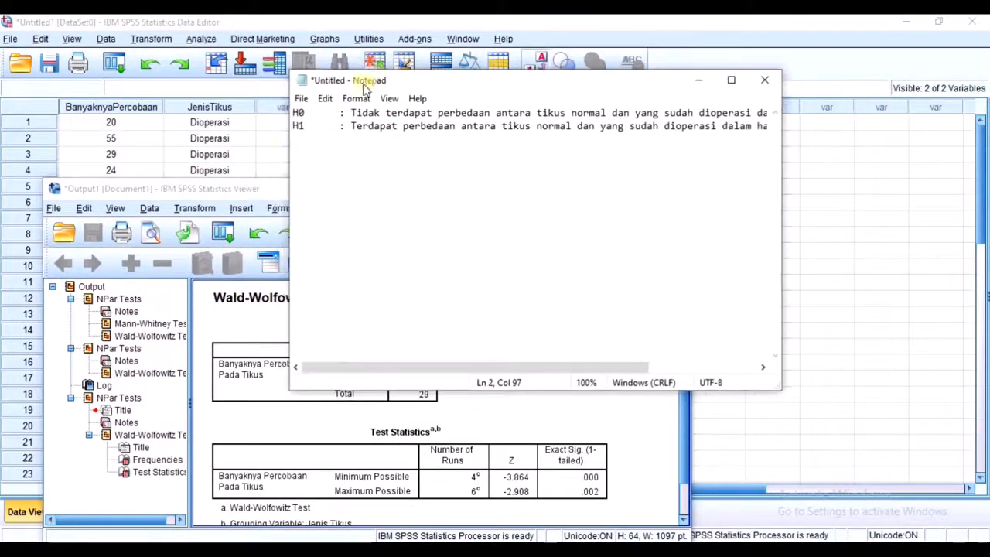
Compare the Wald-Wolfowitz test statistics with the hypotheses and highlight the full H1 line in Notepad.
left_click(247, 194)
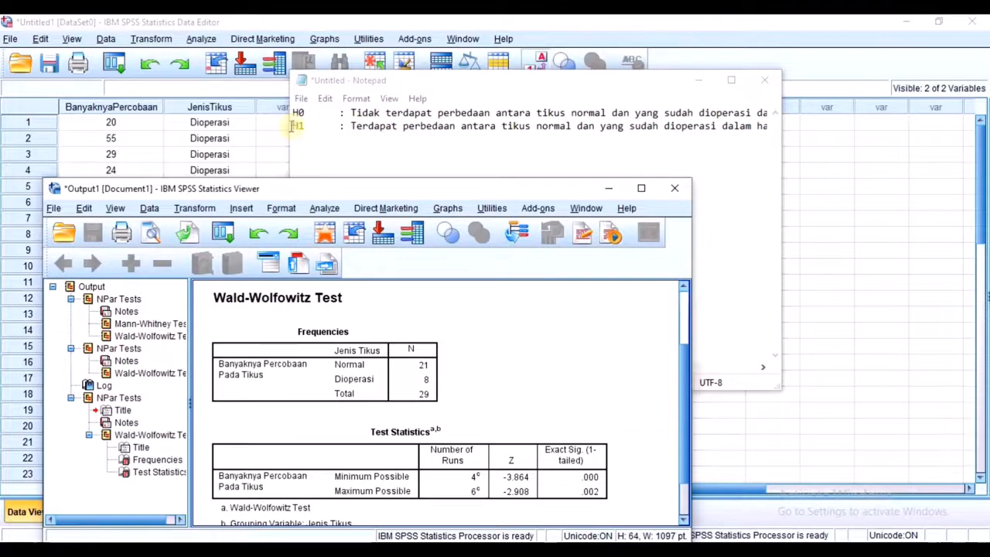
left_click_drag(294, 126, 750, 165)
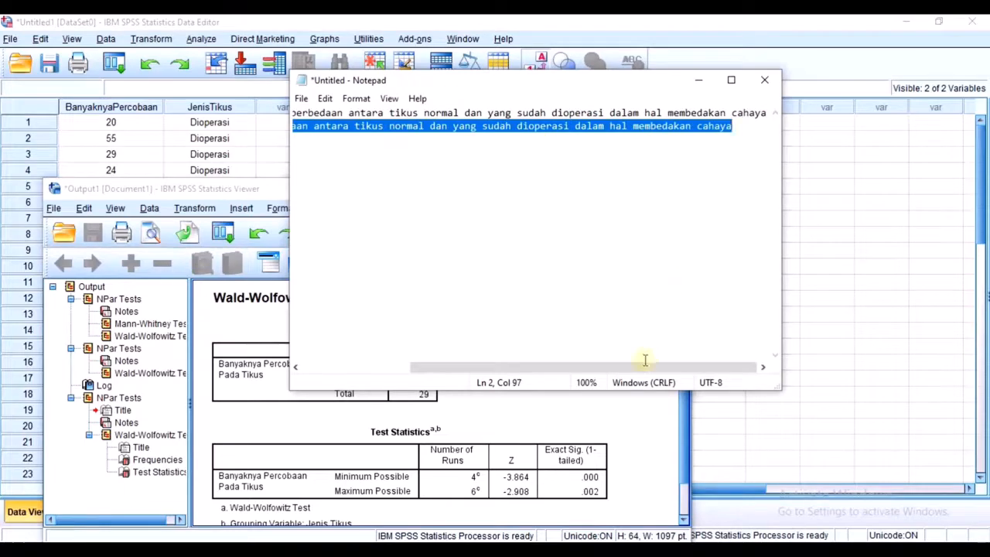
left_click_drag(581, 371, 491, 384)
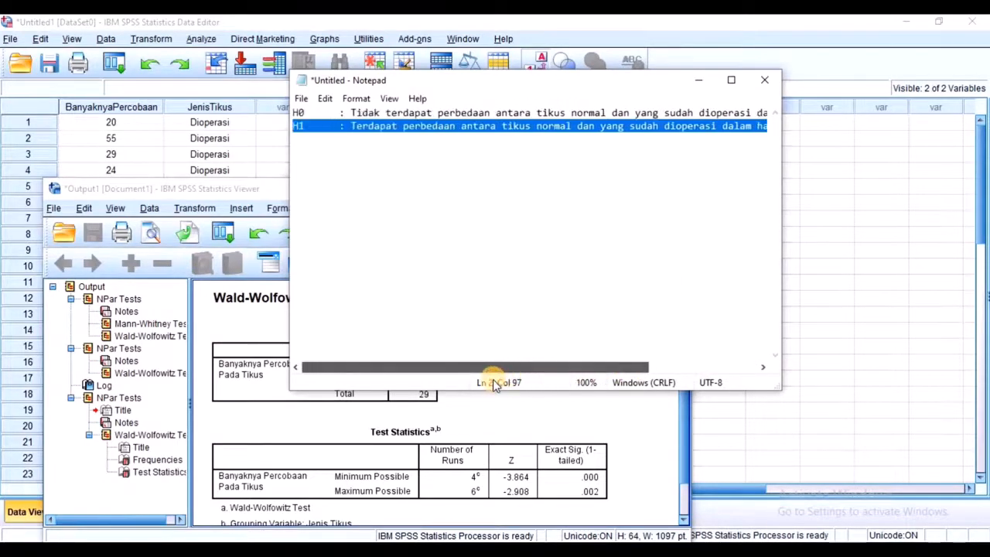